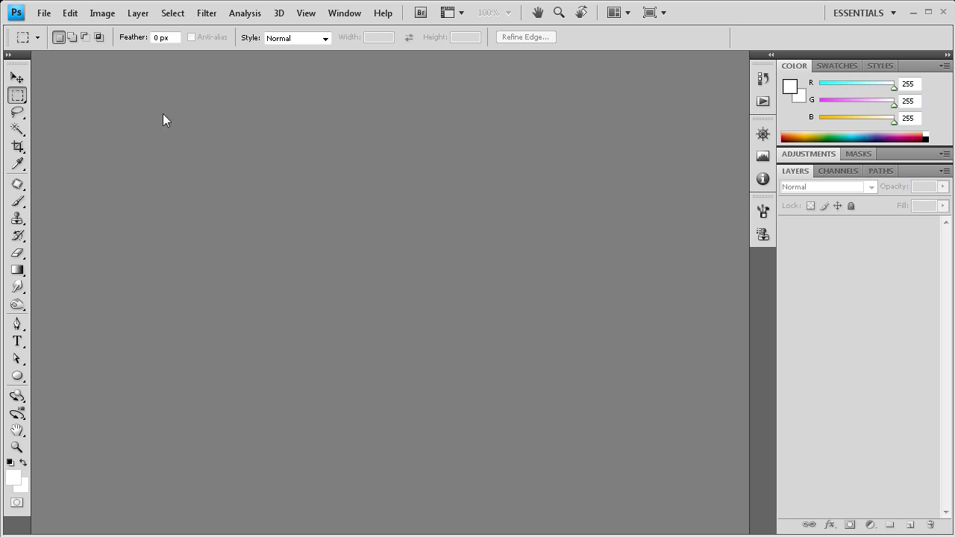
- Create a new 500 x 500 pixel transparent RGB document and fill its layer with black
{"action": "left_click", "coordinate": [44, 13]}
{"action": "left_click", "coordinate": [54, 30]}
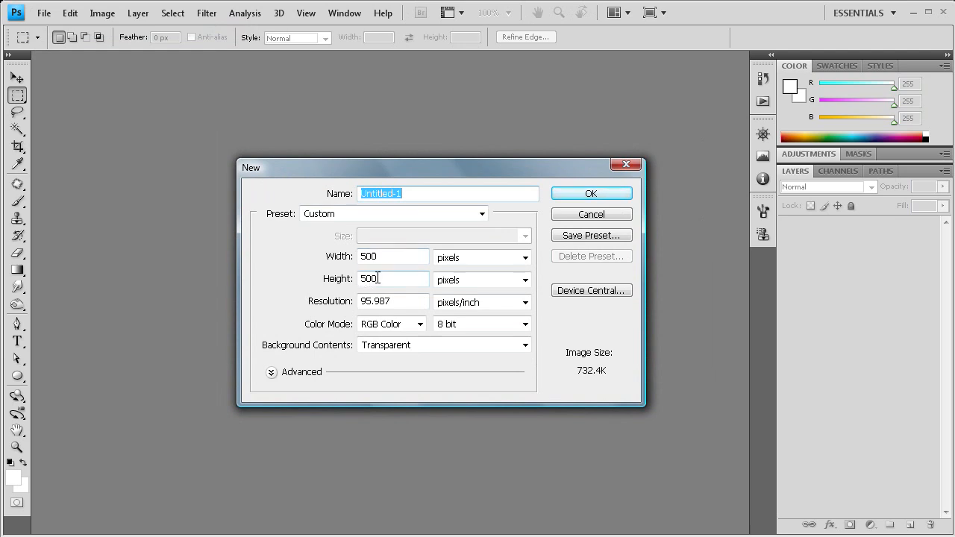
{"action": "left_click", "coordinate": [591, 194]}
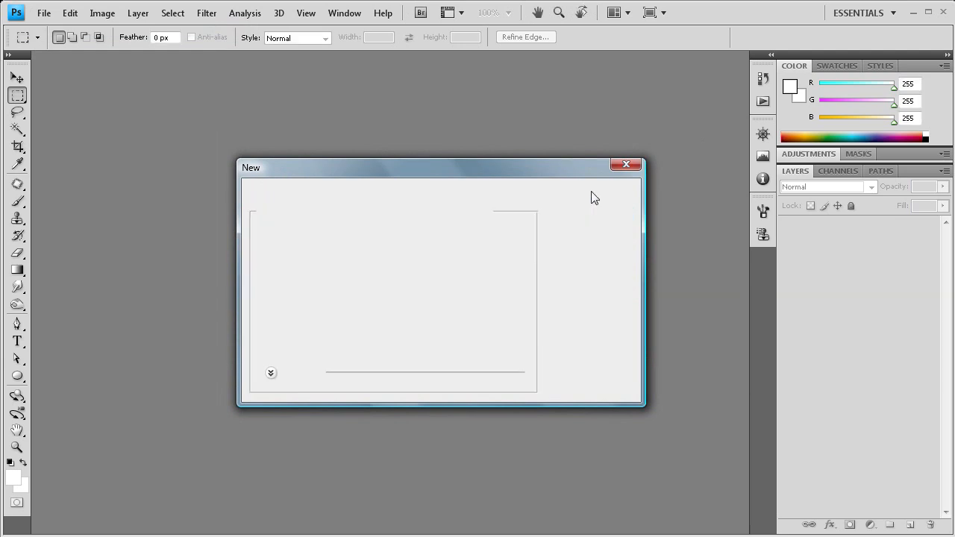
{"action": "left_click", "coordinate": [11, 463]}
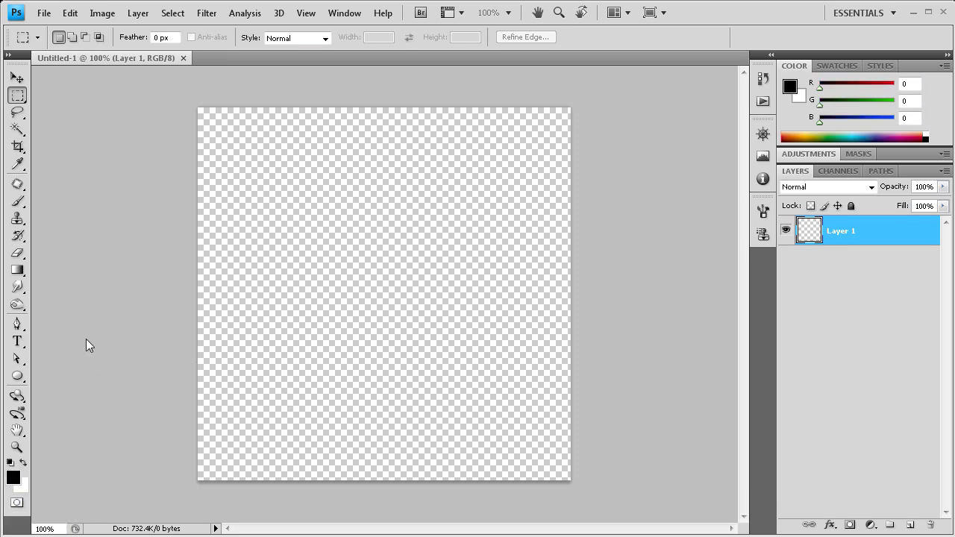
{"action": "key", "text": "alt+BackSpace"}
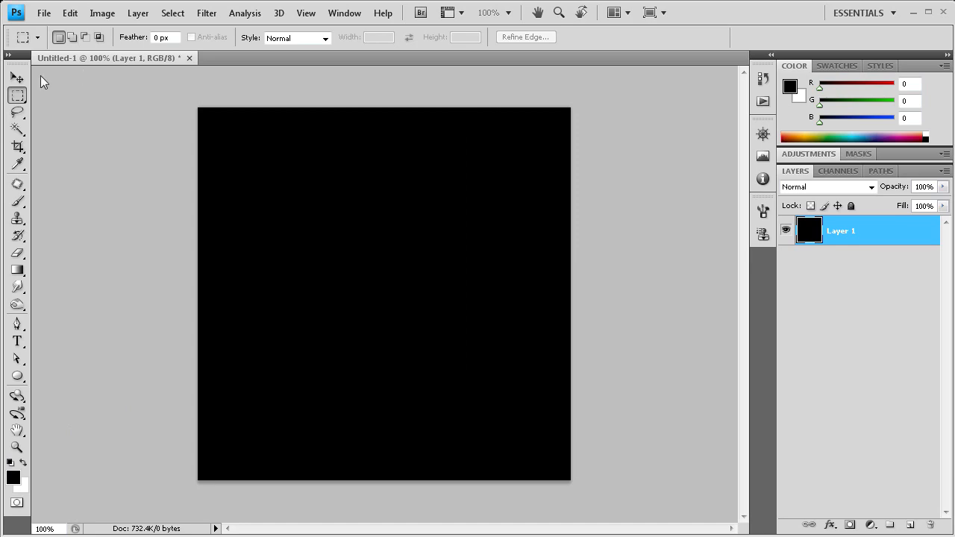
- Set the Ellipse tool's shape colour to bright blue #0574d2
{"action": "left_click", "coordinate": [18, 377]}
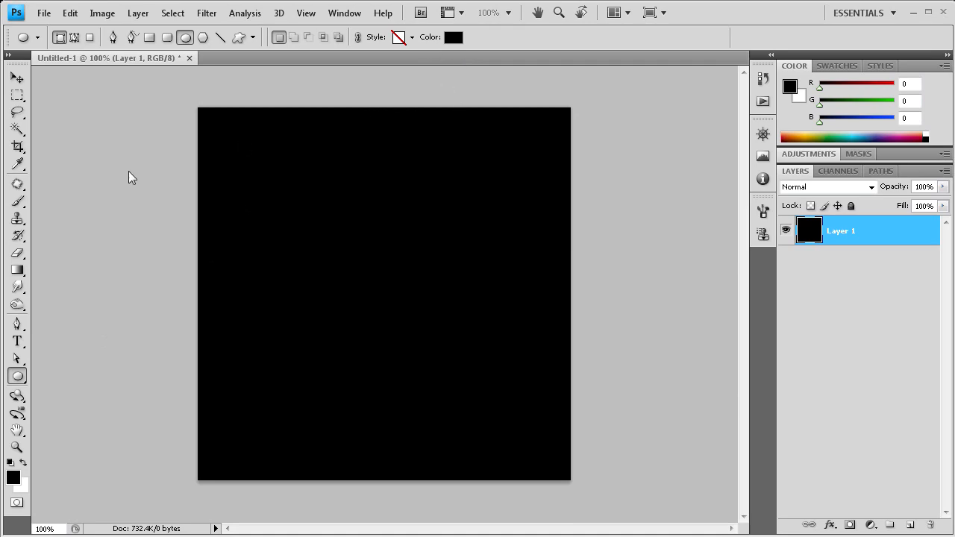
{"action": "left_click", "coordinate": [452, 37]}
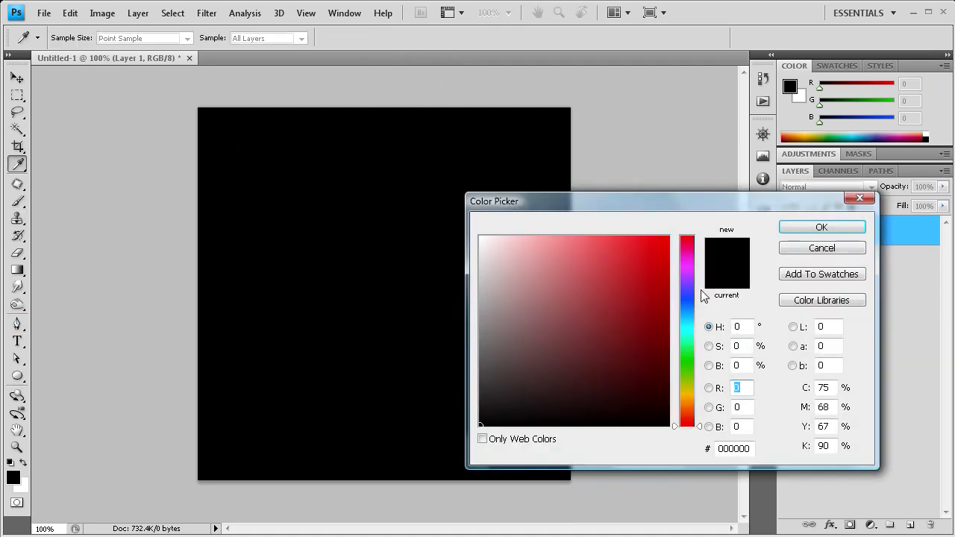
{"action": "left_click", "coordinate": [690, 309]}
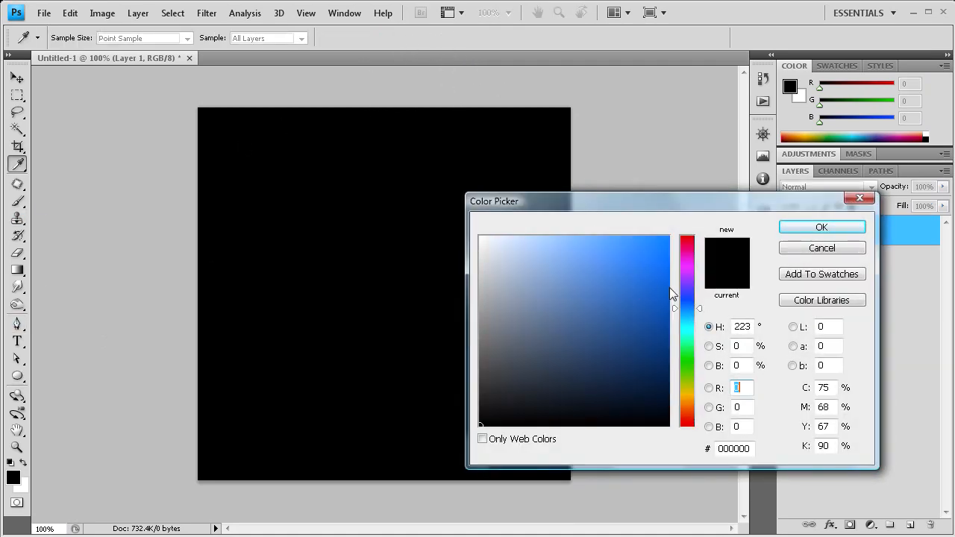
{"action": "left_click_drag", "start_coordinate": [675, 308], "coordinate": [679, 316]}
{"action": "left_click_drag", "start_coordinate": [662, 252], "coordinate": [665, 269]}
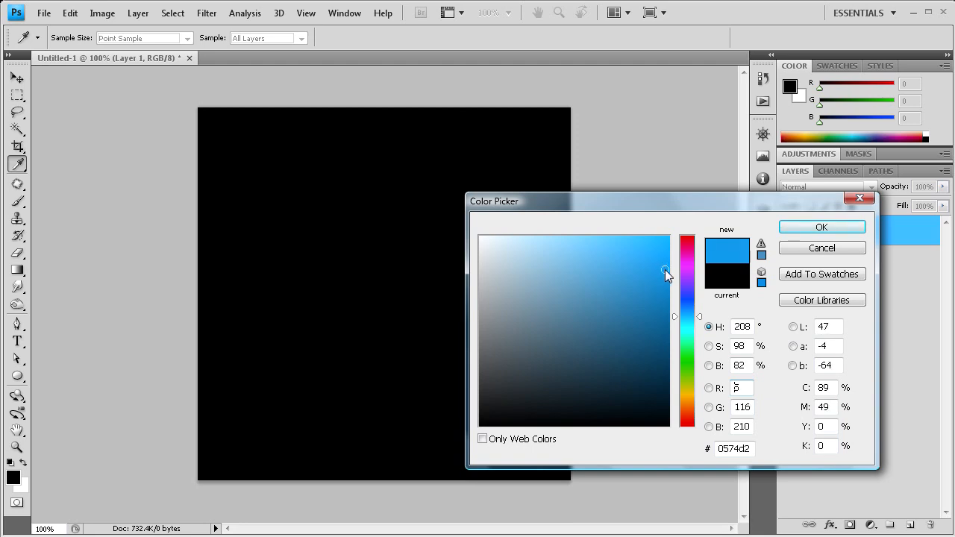
{"action": "left_click", "coordinate": [840, 226]}
{"action": "key", "text": "u"}
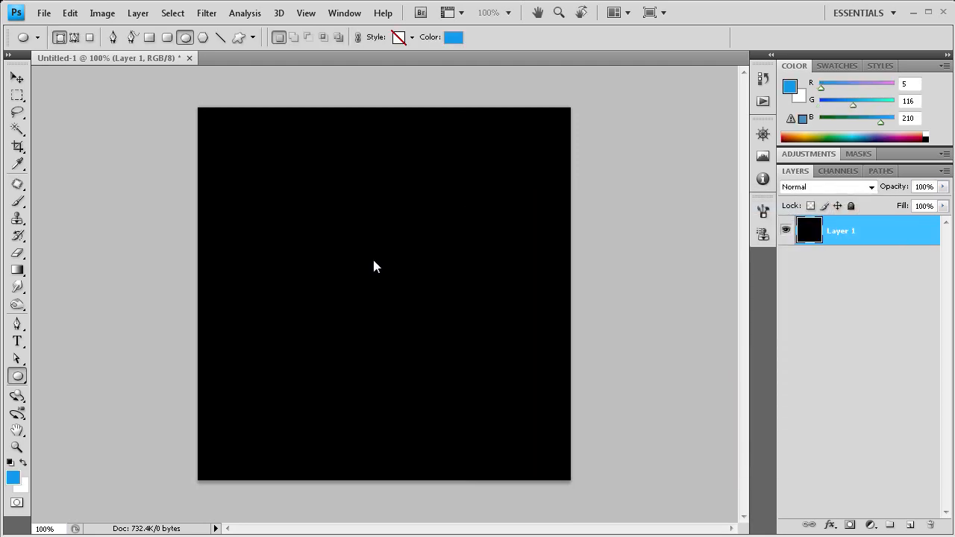
- Draw a blue circle in the middle of the black canvas and move it slightly up and to the right
{"action": "left_click_drag", "start_coordinate": [304, 222], "coordinate": [454, 370]}
{"action": "key", "text": "v"}
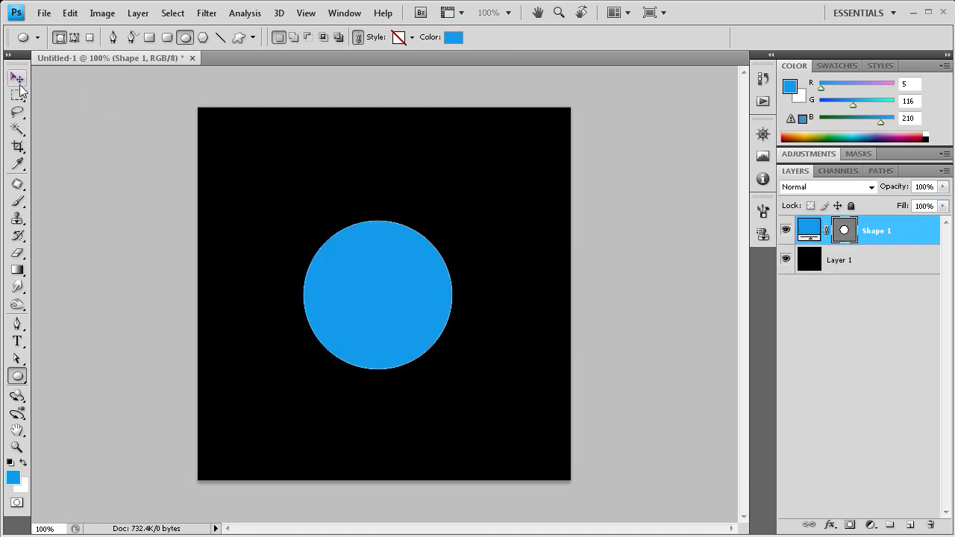
{"action": "left_click_drag", "start_coordinate": [345, 310], "coordinate": [357, 304]}
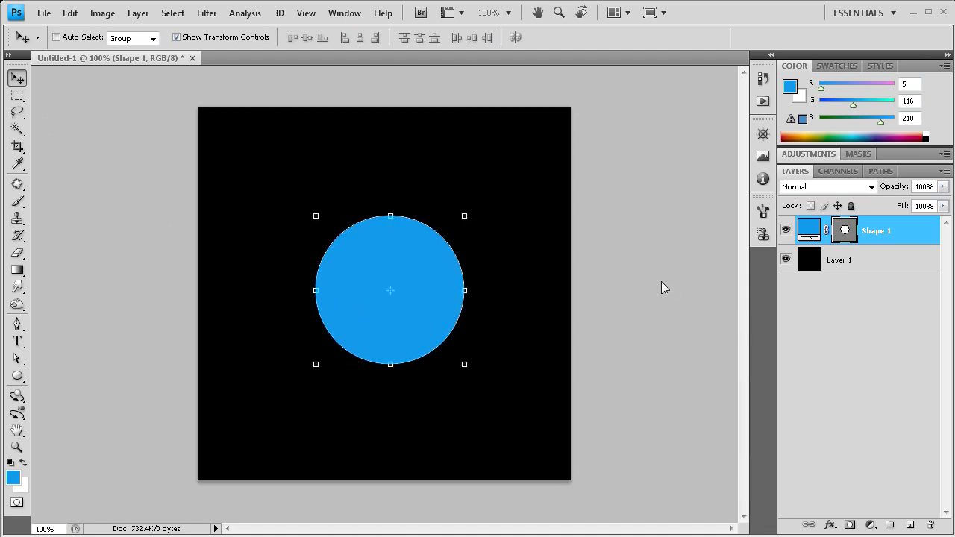
- Add a new layer above the blue circle and set the Ellipse tool's colour to white, ffffff
{"action": "left_click", "coordinate": [910, 524]}
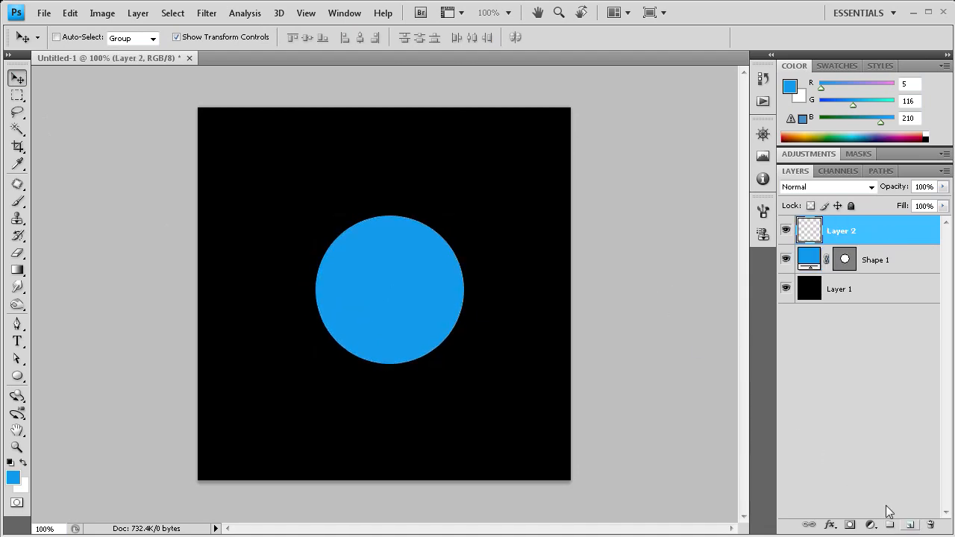
{"action": "left_click", "coordinate": [17, 376]}
{"action": "left_click", "coordinate": [455, 39]}
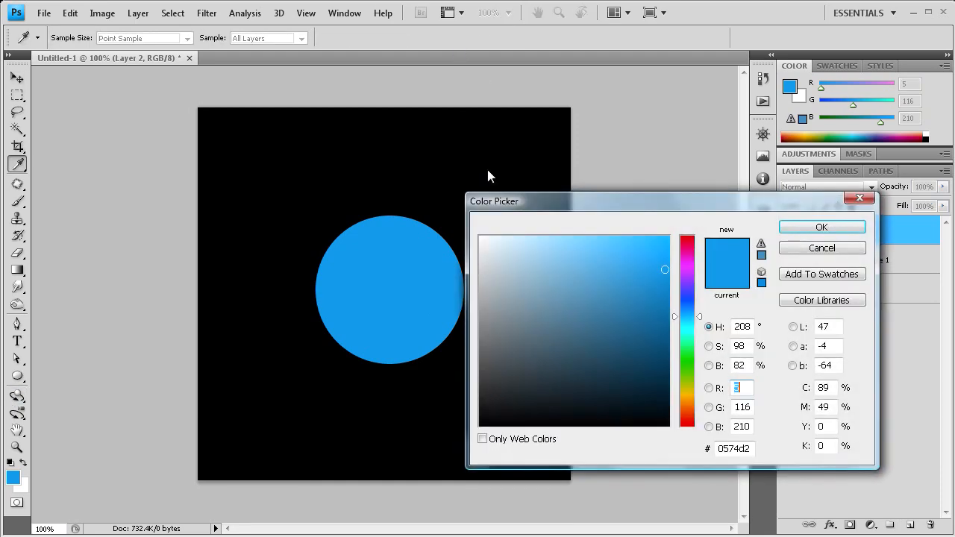
{"action": "left_click", "coordinate": [751, 450]}
{"action": "type", "text": "ffffff"}
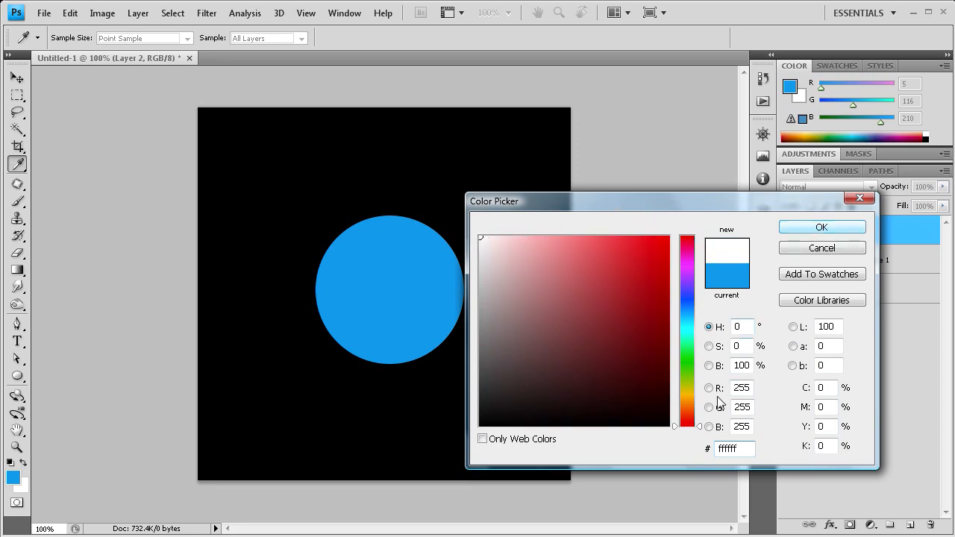
{"action": "left_click", "coordinate": [819, 228]}
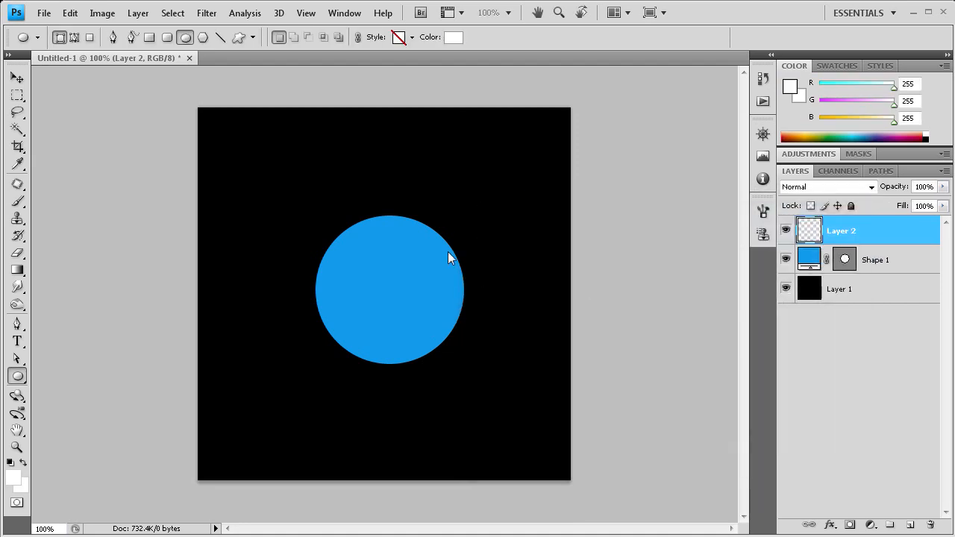
- Draw a smaller white circle and place it inside the blue one, horizontally centred and touching its bottom edge
{"action": "left_click_drag", "start_coordinate": [343, 259], "coordinate": [470, 385]}
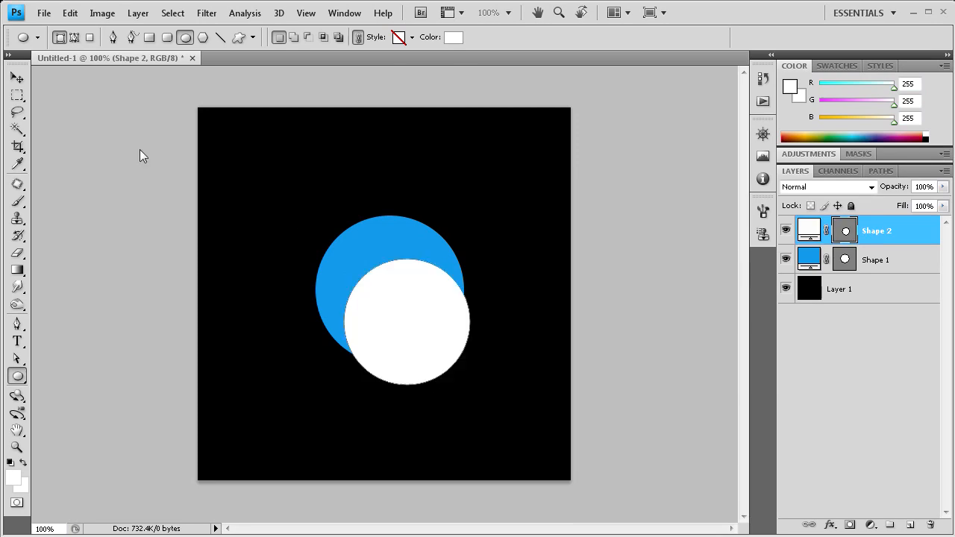
{"action": "left_click", "coordinate": [16, 78]}
{"action": "left_click_drag", "start_coordinate": [373, 309], "coordinate": [354, 291]}
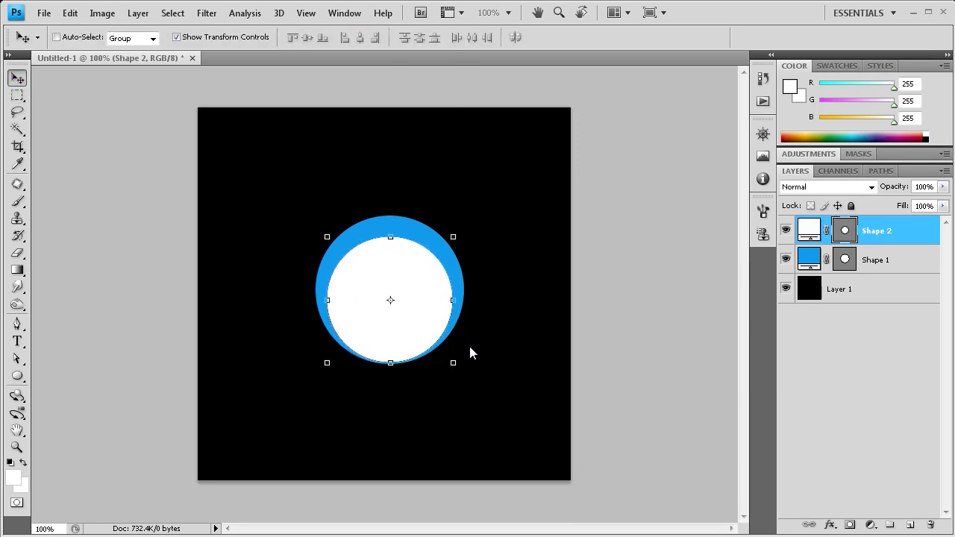
{"action": "key", "text": "Down"}
{"action": "key", "text": "Right"}
{"action": "key", "text": "Left"}
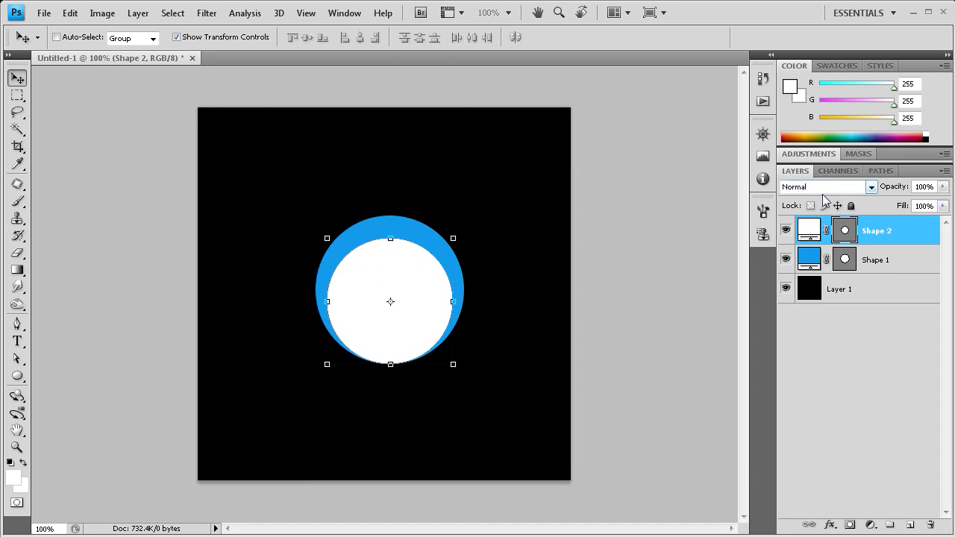
- Set the white circle layer's blending mode to Overlay
{"action": "left_click", "coordinate": [867, 187]}
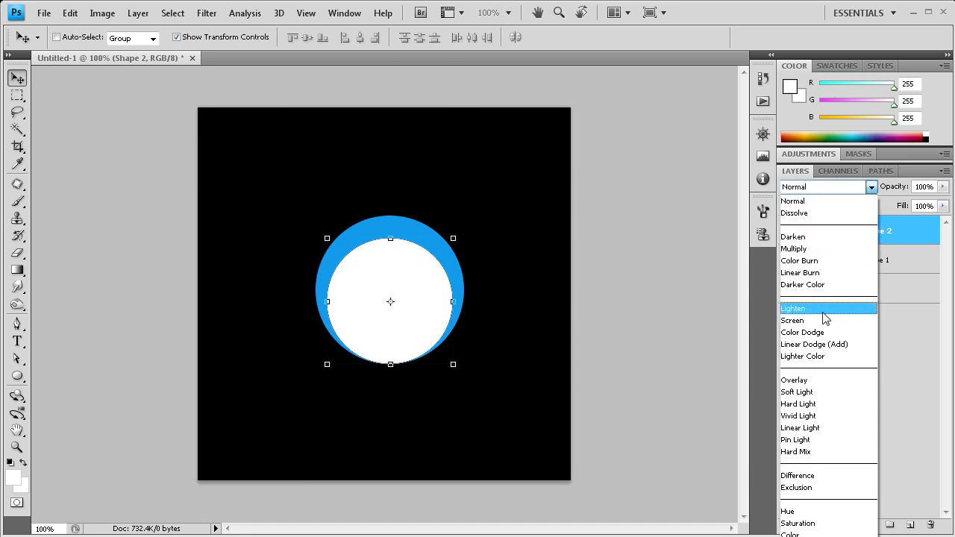
{"action": "left_click", "coordinate": [811, 381]}
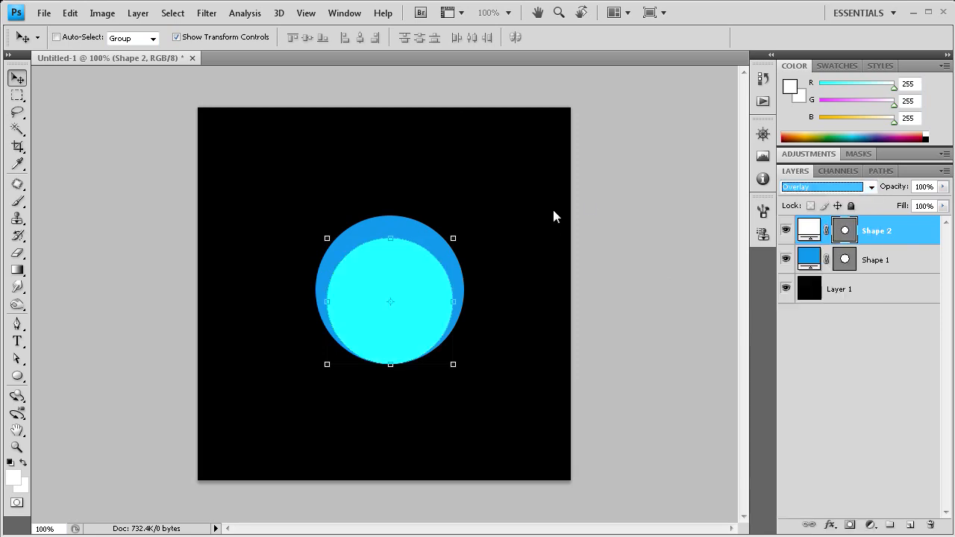
{"action": "left_click", "coordinate": [632, 207]}
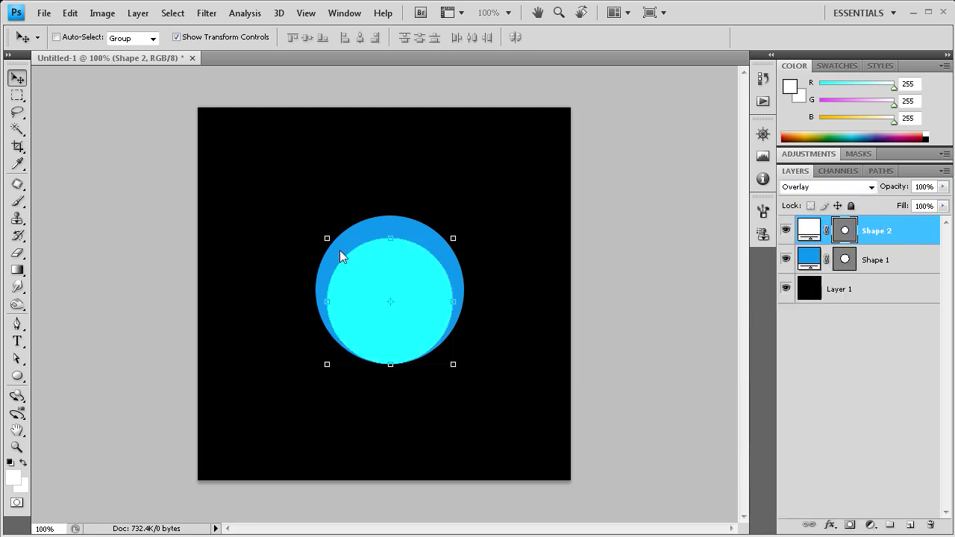
- Rasterize the smaller circle's shape layer and apply a Gaussian Blur with a 10.0 pixel radius
{"action": "left_click", "coordinate": [200, 13]}
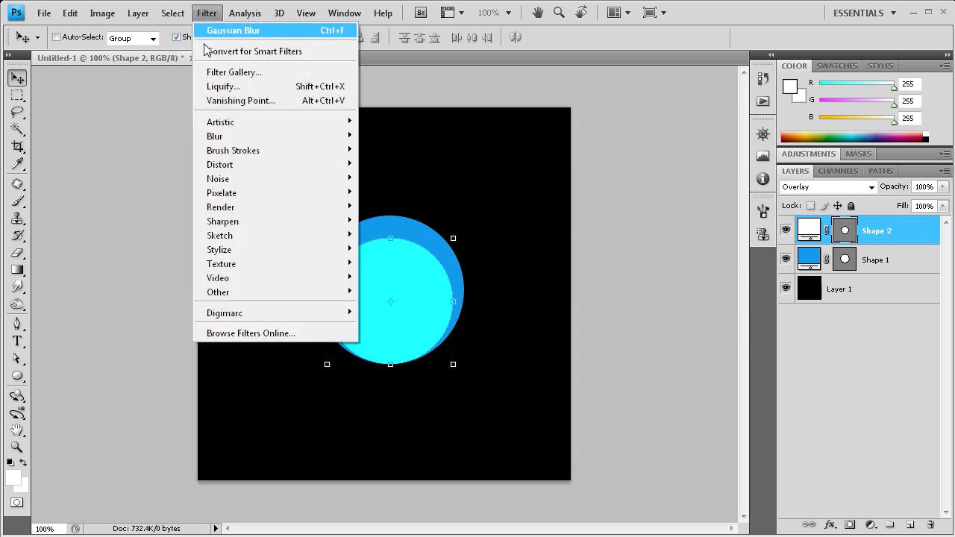
{"action": "mouse_move", "coordinate": [239, 140]}
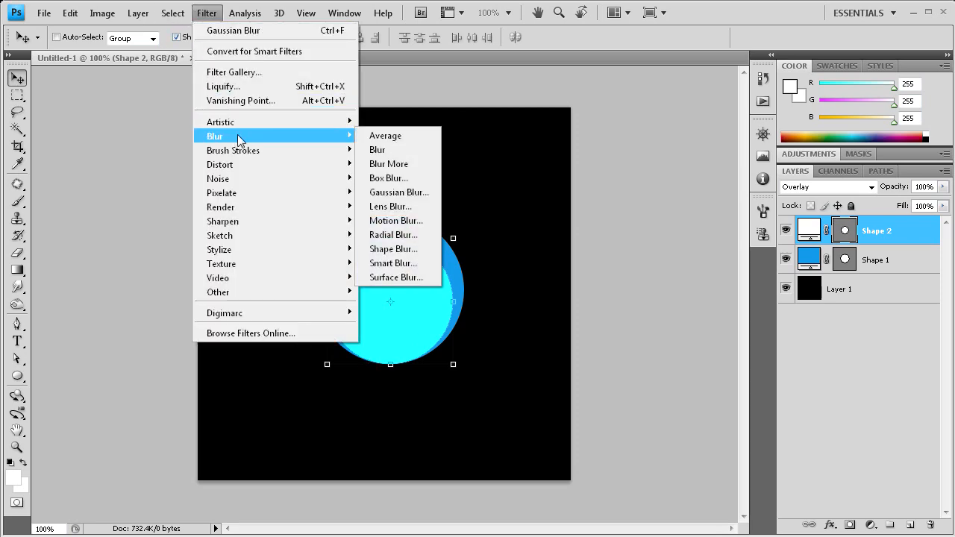
{"action": "left_click", "coordinate": [393, 192]}
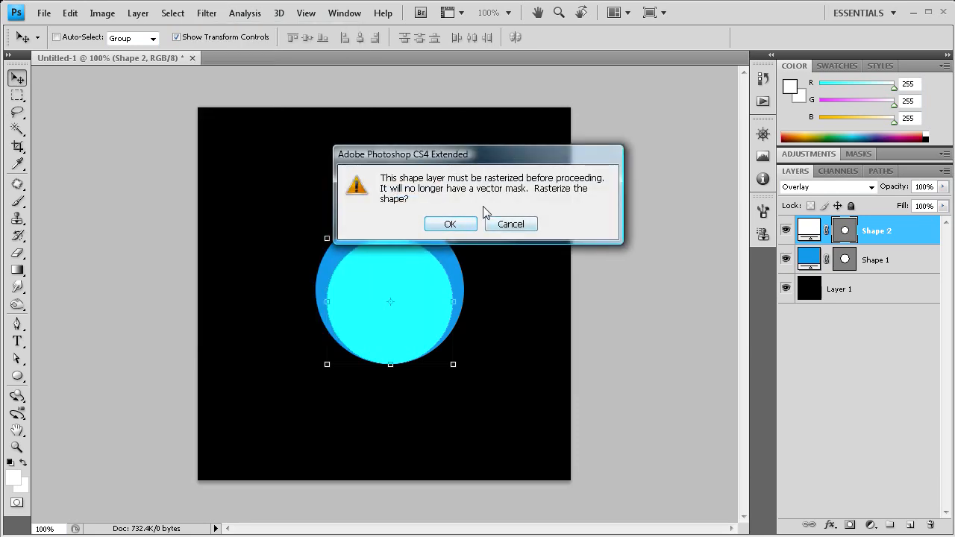
{"action": "left_click", "coordinate": [450, 223]}
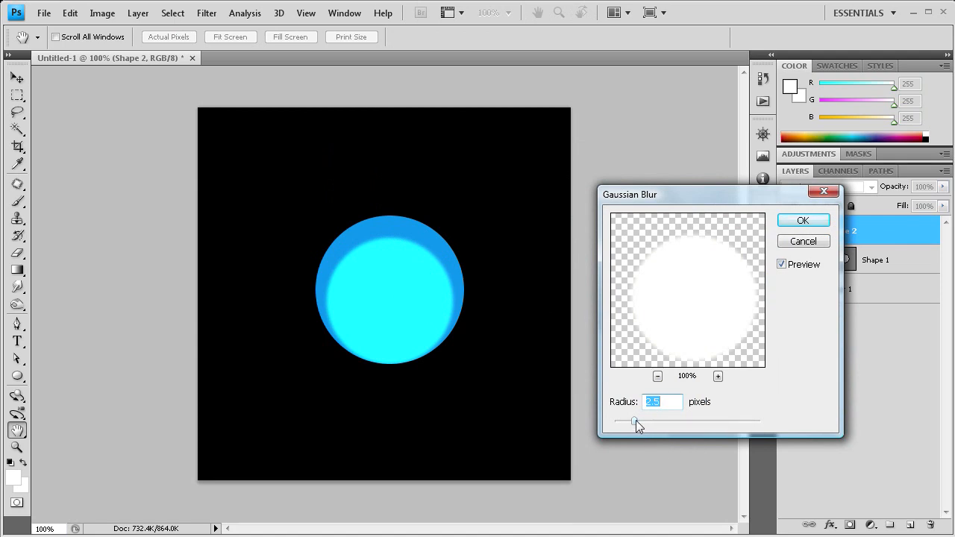
{"action": "left_click_drag", "start_coordinate": [655, 421], "coordinate": [661, 421]}
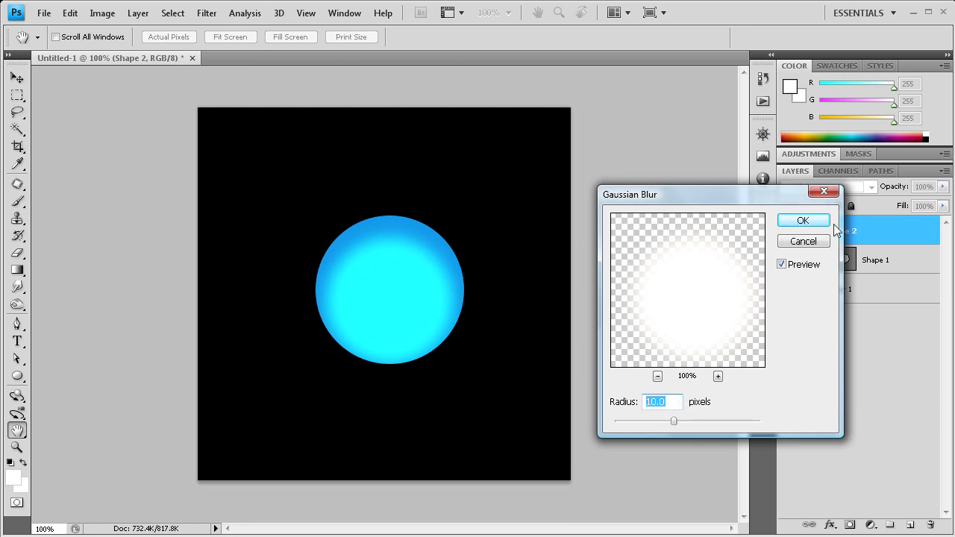
{"action": "left_click", "coordinate": [802, 224]}
{"action": "left_click", "coordinate": [803, 224]}
{"action": "key", "text": "v"}
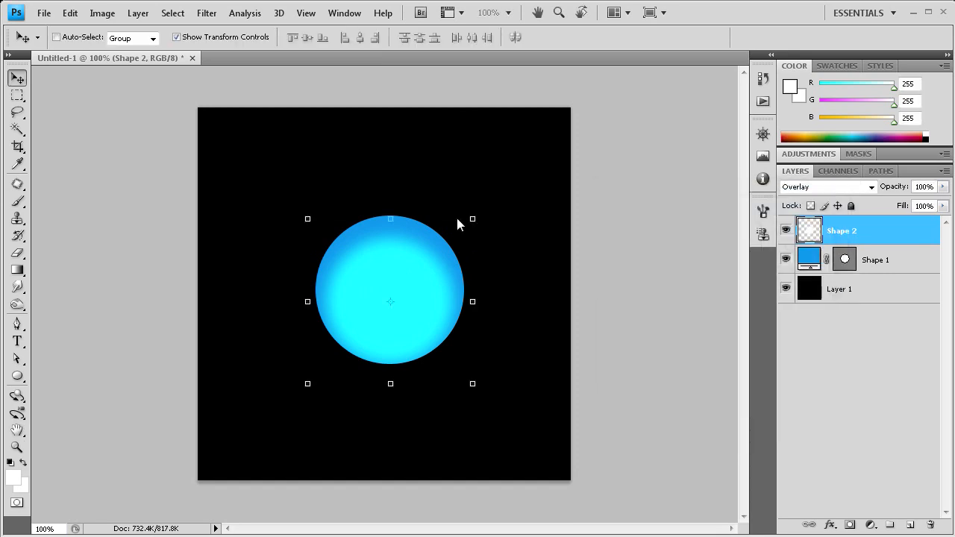
- Add a new layer and draw a wide white ellipse over the upper half of the orb
{"action": "left_click", "coordinate": [909, 526]}
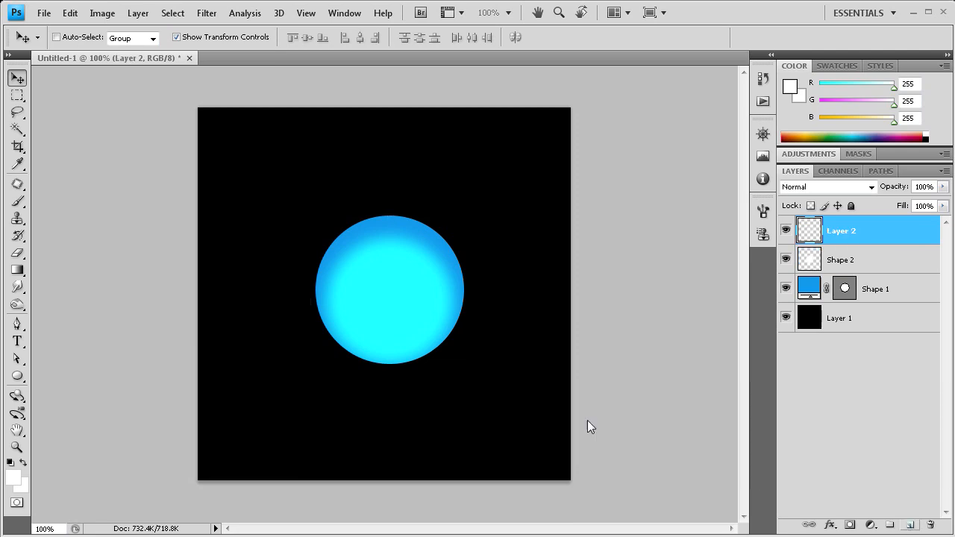
{"action": "left_click", "coordinate": [18, 376]}
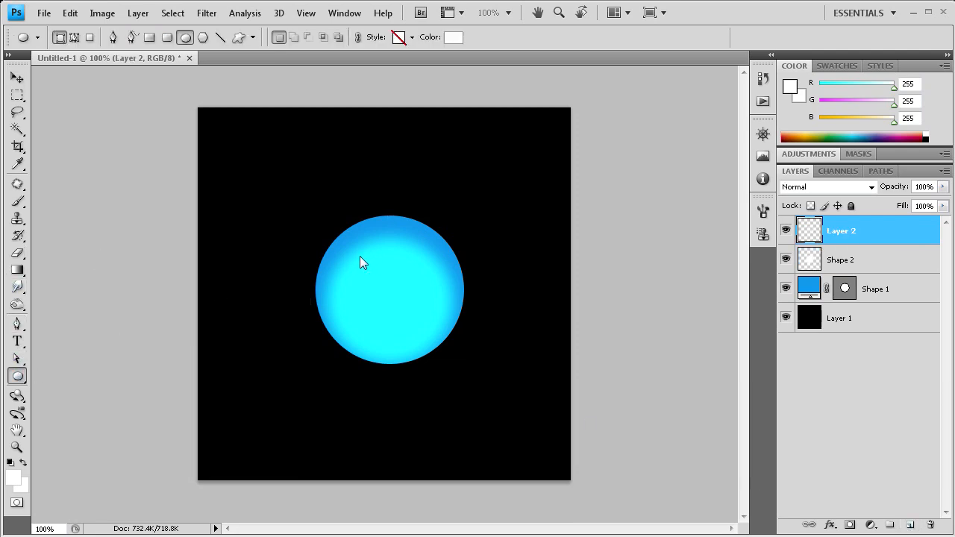
{"action": "left_click_drag", "start_coordinate": [347, 228], "coordinate": [444, 289]}
{"action": "left_click_drag", "start_coordinate": [444, 289], "coordinate": [445, 289]}
- Move the white ellipse so it is horizontally centred on the orb, just below the orb's top edge
{"action": "left_click", "coordinate": [17, 77]}
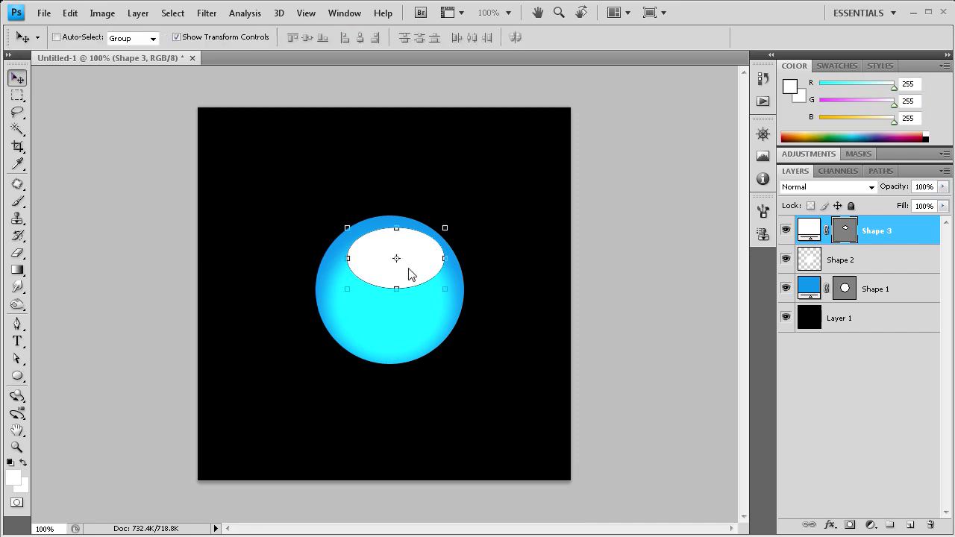
{"action": "left_click_drag", "start_coordinate": [364, 261], "coordinate": [377, 273]}
{"action": "key", "text": "Up"}
{"action": "key", "text": "Up"}
{"action": "key", "text": "Up"}
{"action": "key", "text": "Up"}
{"action": "key", "text": "Up"}
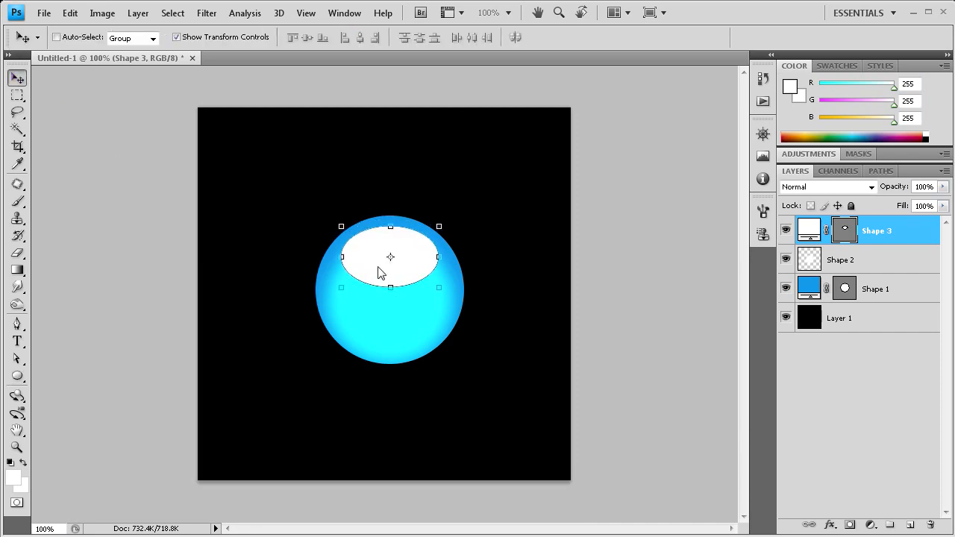
{"action": "key", "text": "Up"}
{"action": "key", "text": "Left"}
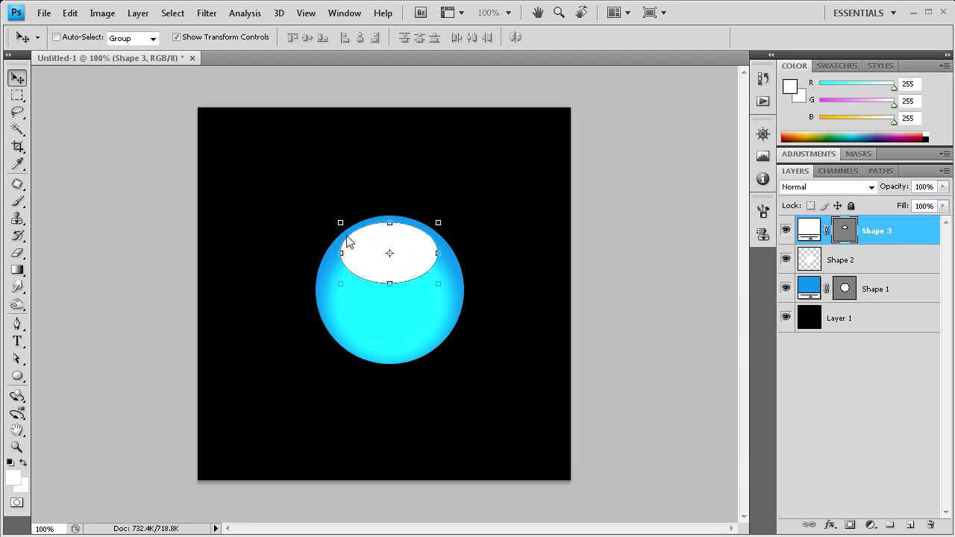
{"action": "key", "text": "Up"}
{"action": "key", "text": "Right"}
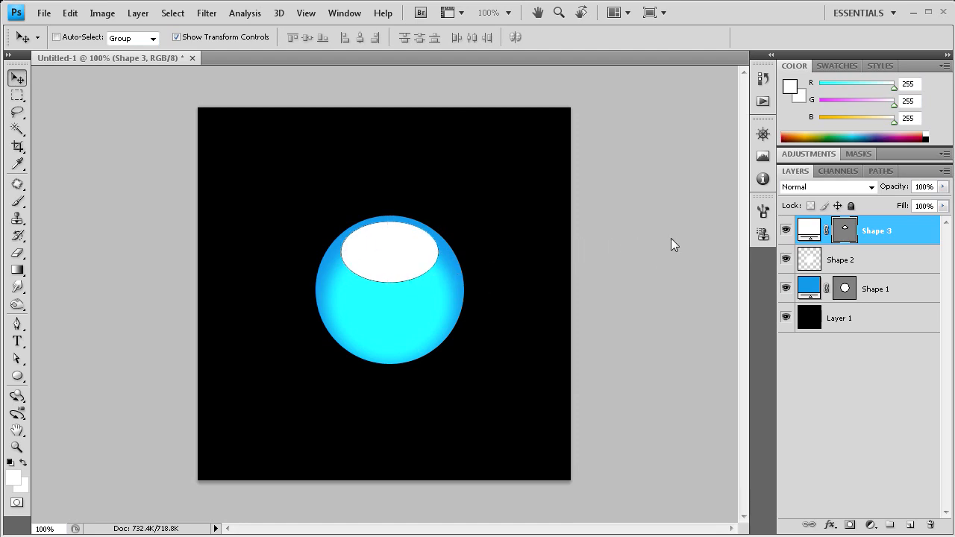
- Flatten the white ellipse from its bottom edge to 92.7% height with Free Transform
{"action": "key", "text": "ctrl+t"}
{"action": "left_click_drag", "start_coordinate": [393, 283], "coordinate": [394, 279]}
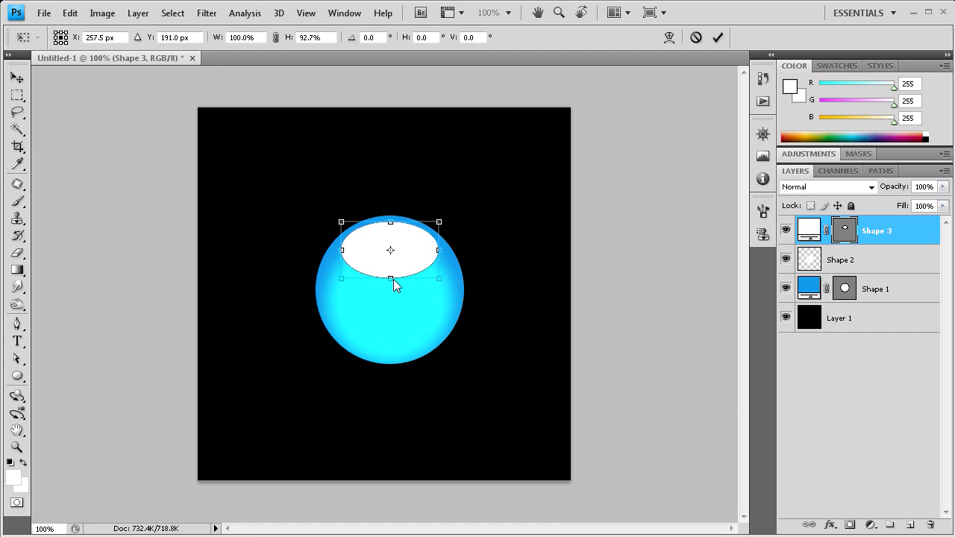
{"action": "left_click", "coordinate": [717, 36]}
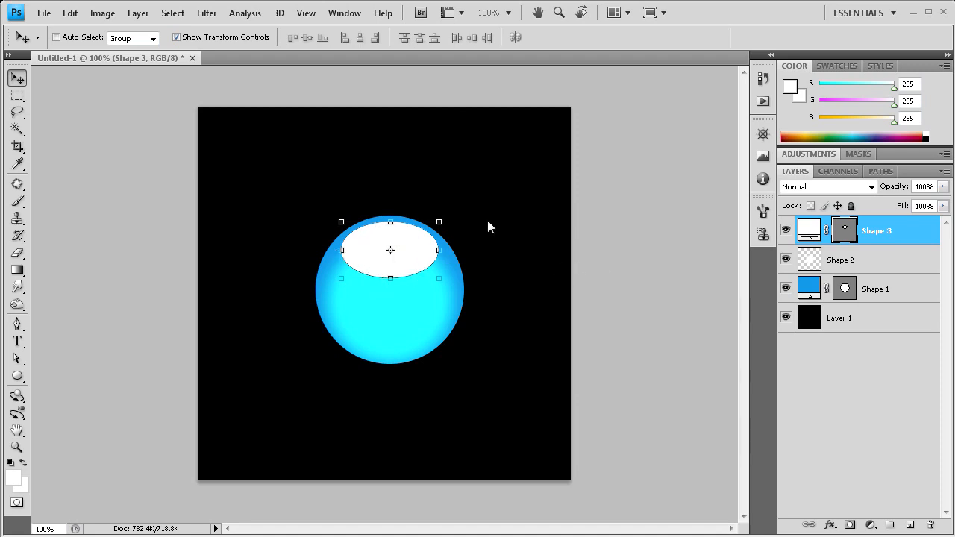
- Load the white ellipse's outline as a selection and, with Shape 3 hidden, add a new layer above it
{"action": "left_click", "coordinate": [839, 232], "text": "ctrl"}
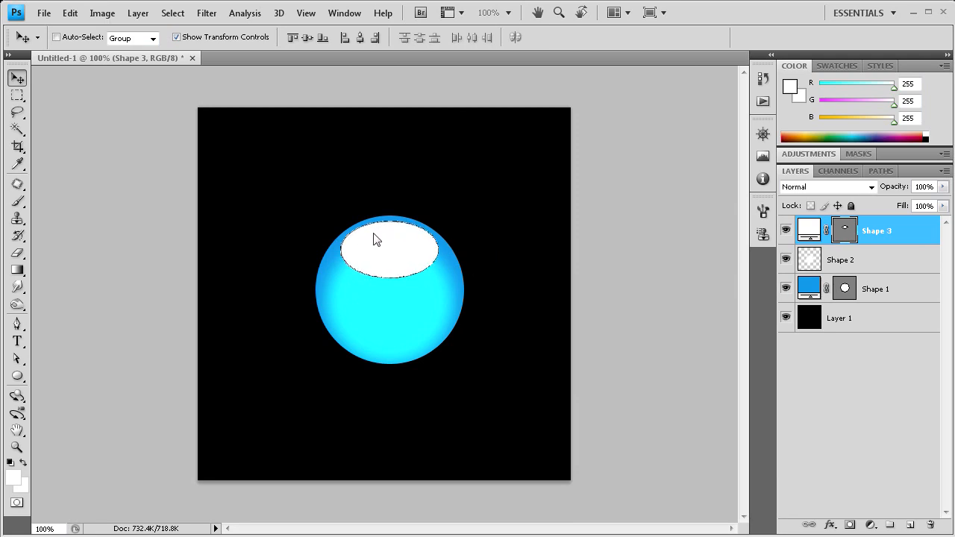
{"action": "left_click", "coordinate": [786, 229]}
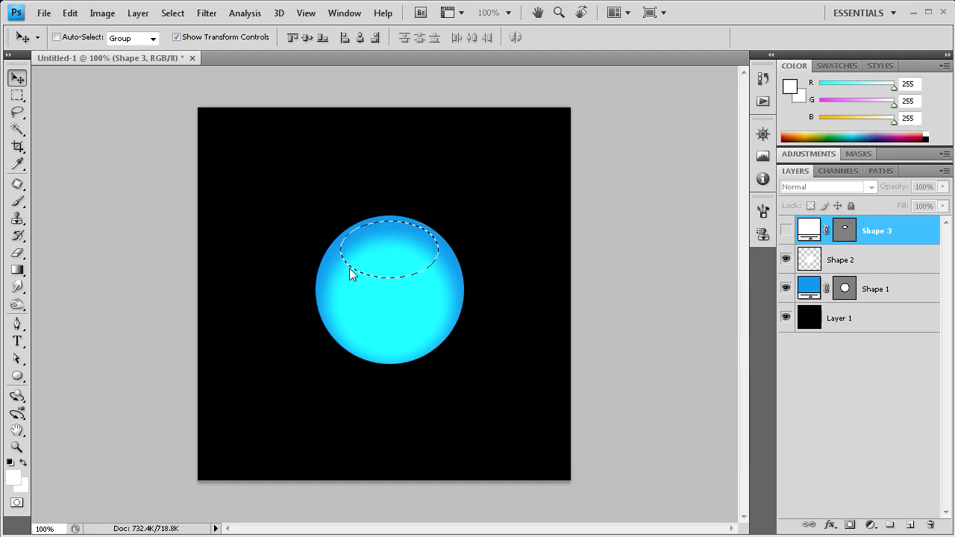
{"action": "left_click", "coordinate": [910, 525]}
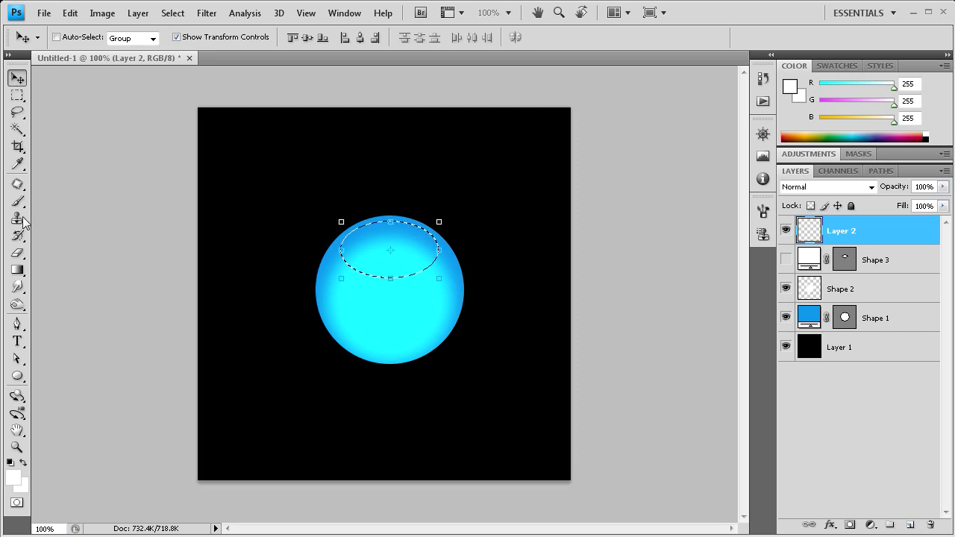
- Fill the elliptical selection with a linear white Foreground to Transparent gradient from its top edge to its bottom edge, and deselect
{"action": "left_click", "coordinate": [18, 268]}
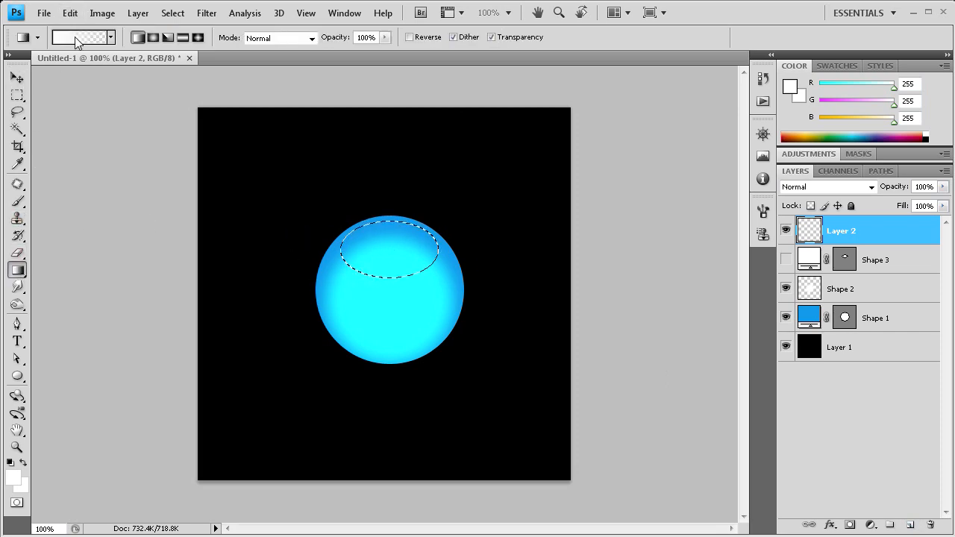
{"action": "left_click", "coordinate": [74, 37]}
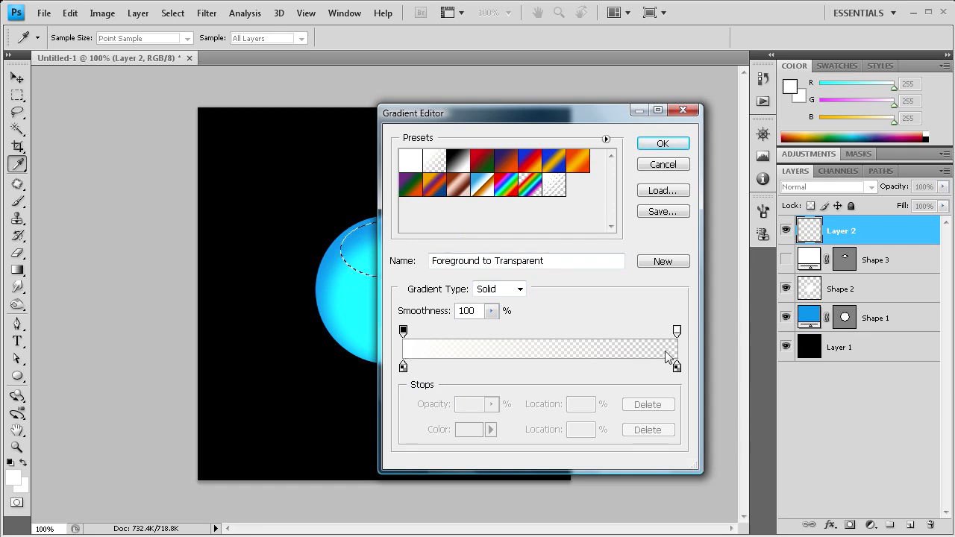
{"action": "left_click", "coordinate": [669, 144]}
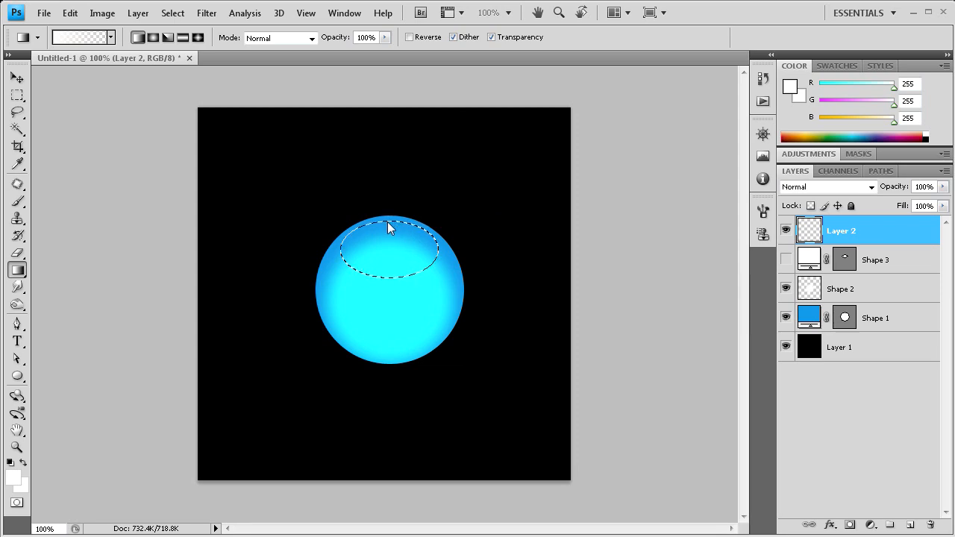
{"action": "left_click_drag", "start_coordinate": [387, 222], "coordinate": [387, 260]}
{"action": "left_click_drag", "start_coordinate": [387, 279], "coordinate": [387, 279]}
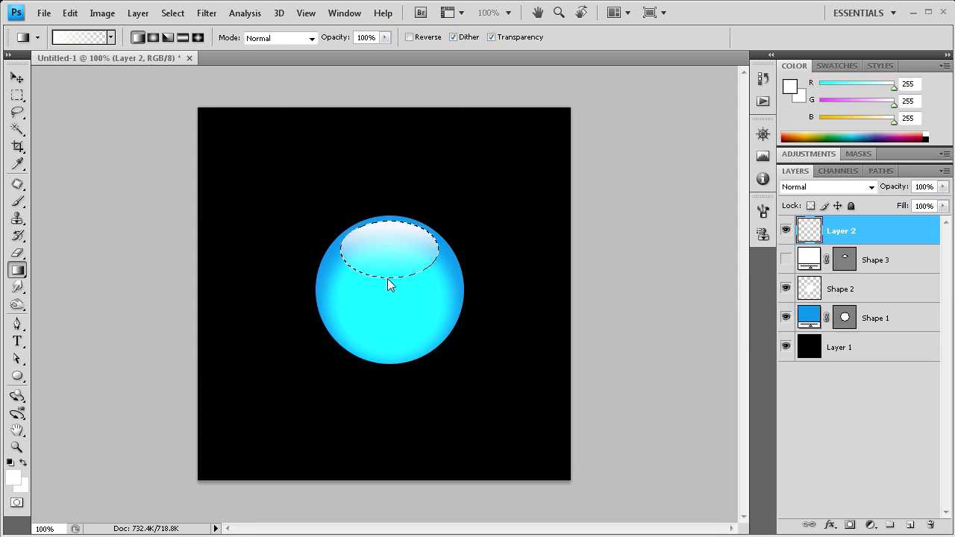
{"action": "left_click", "coordinate": [16, 97]}
{"action": "key", "text": "ctrl+d"}
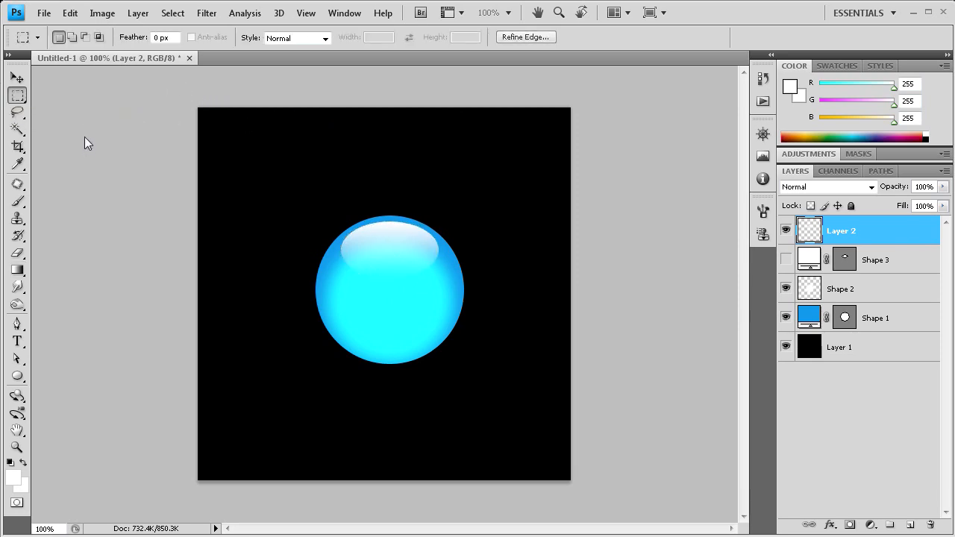
- Apply a Gaussian Blur with a 1.5 pixel radius to the gradient highlight on Layer 2
{"action": "key", "text": "v"}
{"action": "left_click", "coordinate": [207, 13]}
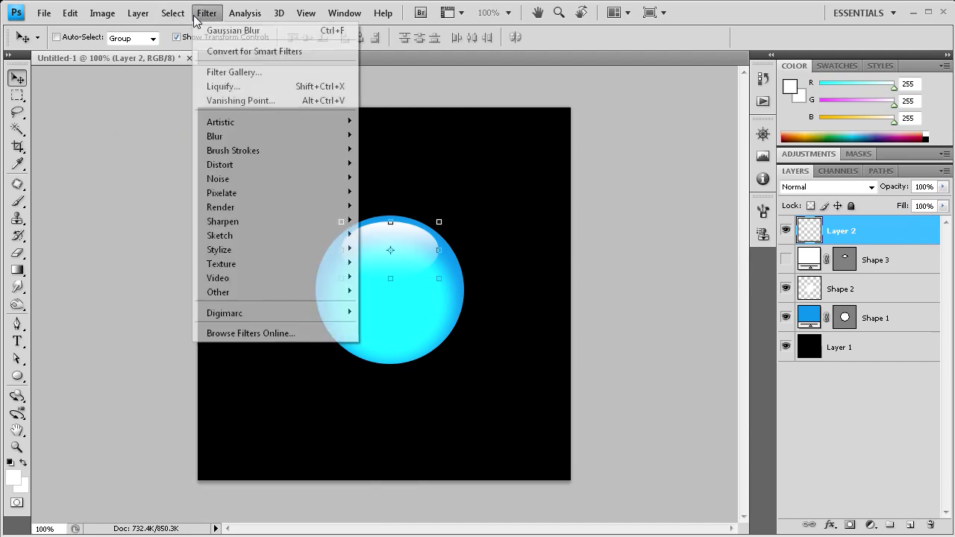
{"action": "mouse_move", "coordinate": [273, 141]}
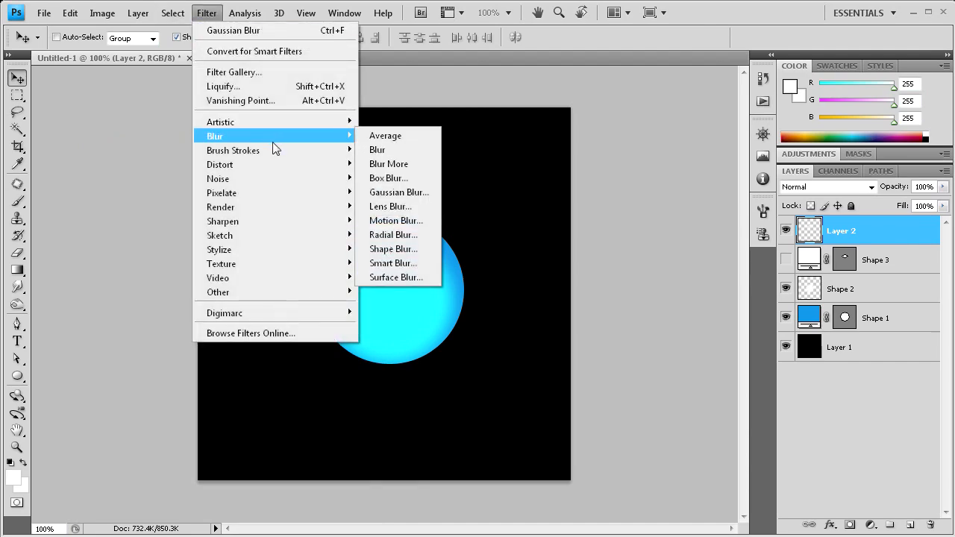
{"action": "left_click", "coordinate": [381, 191]}
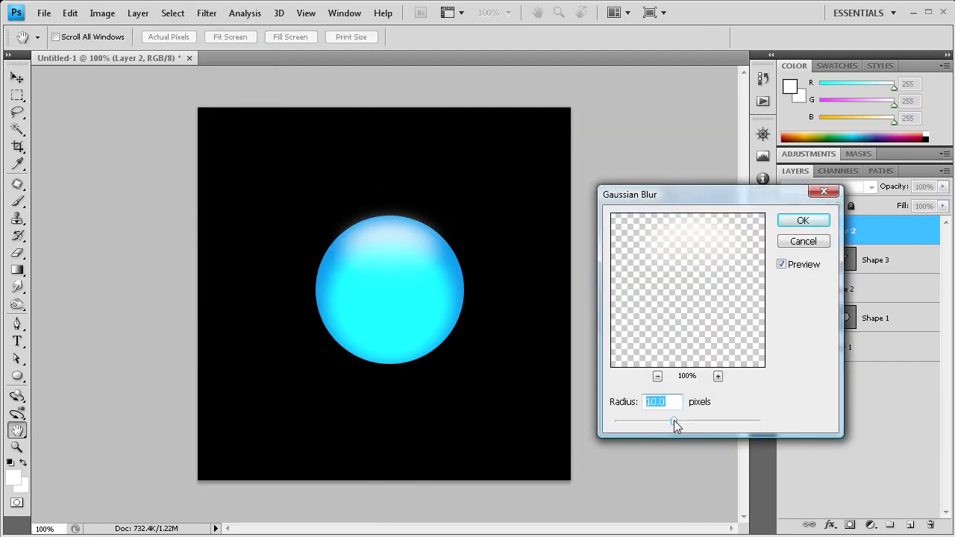
{"action": "left_click_drag", "start_coordinate": [635, 422], "coordinate": [626, 423]}
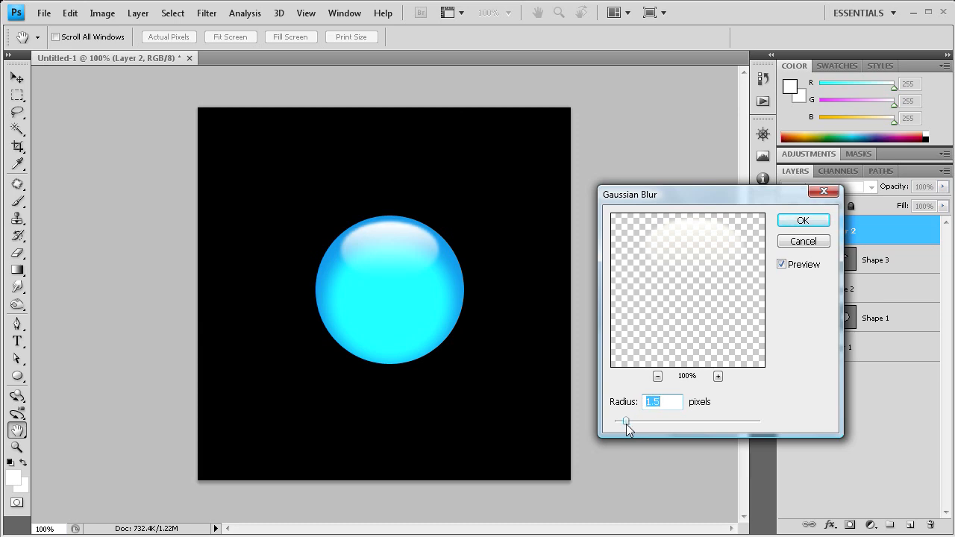
{"action": "left_click", "coordinate": [801, 222]}
{"action": "key", "text": "v"}
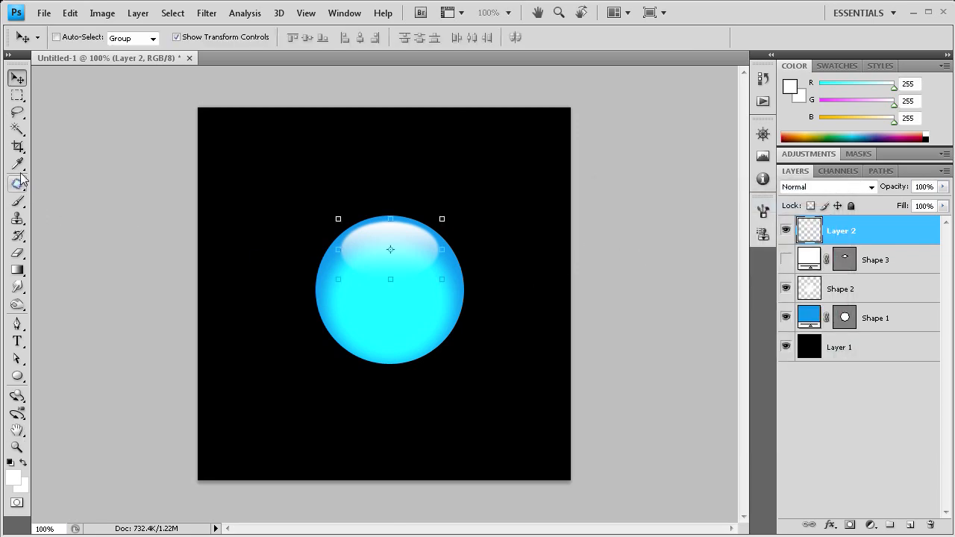
{"action": "left_click", "coordinate": [17, 94]}
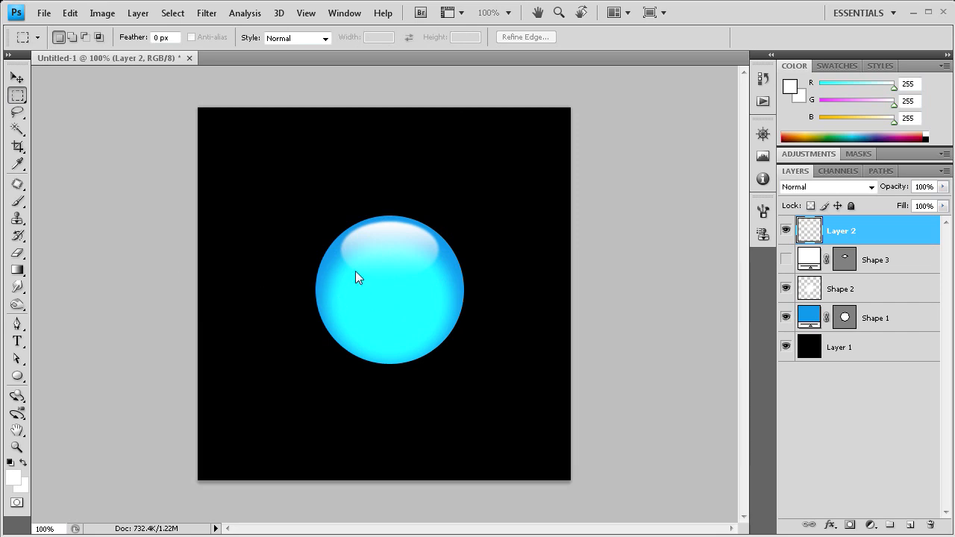